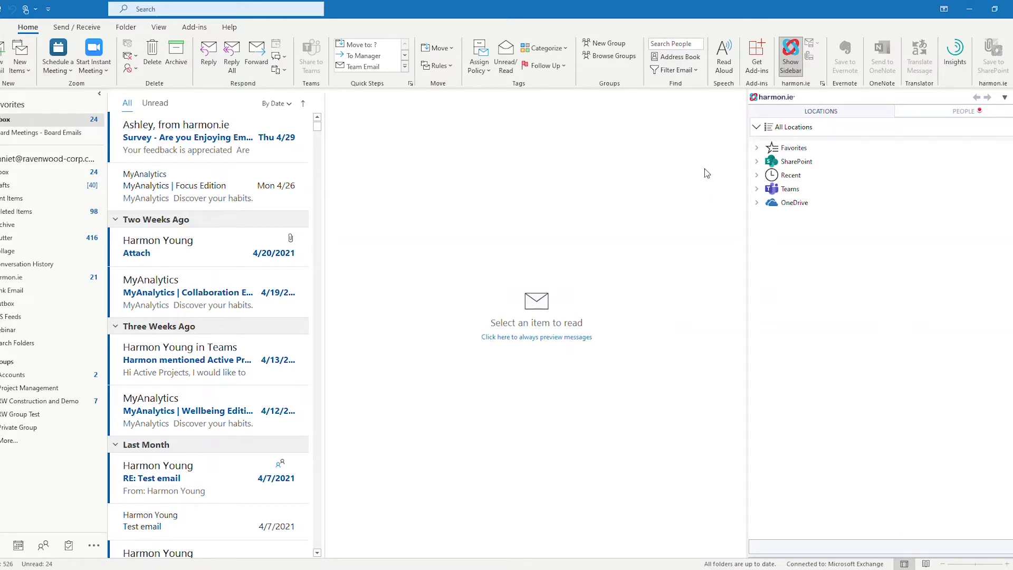
Expand SharePoint, Teams, the Accounts team's channels and OneDrive in the harmon.ie Locations tree
{"action": "left_click", "coordinate": [758, 162]}
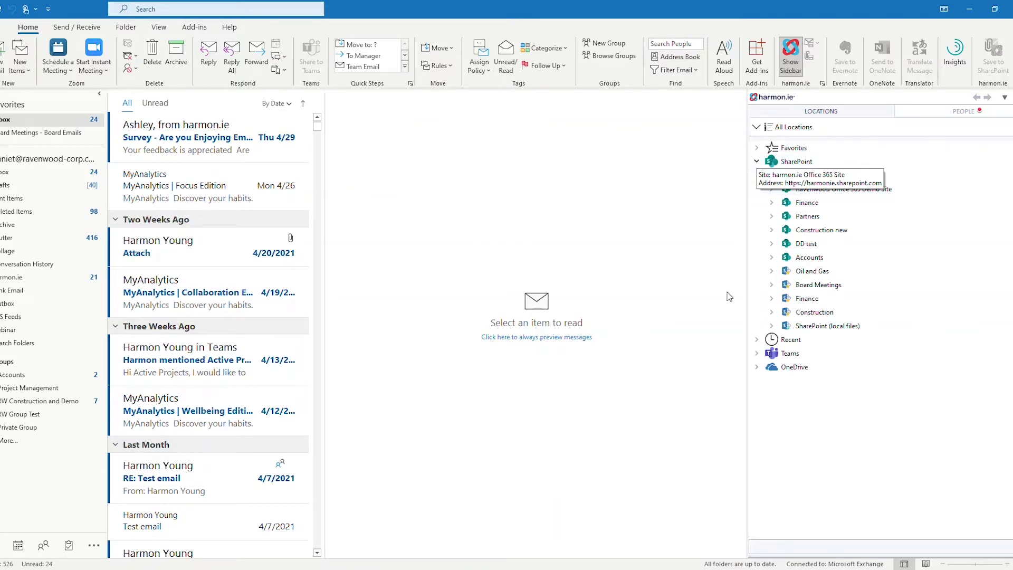
{"action": "left_click", "coordinate": [756, 354]}
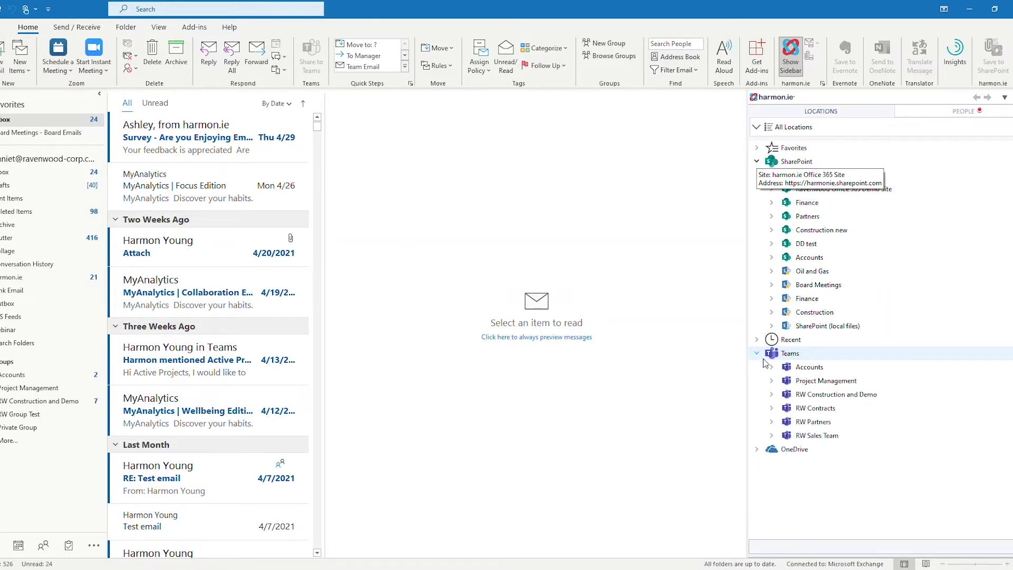
{"action": "left_click", "coordinate": [771, 367]}
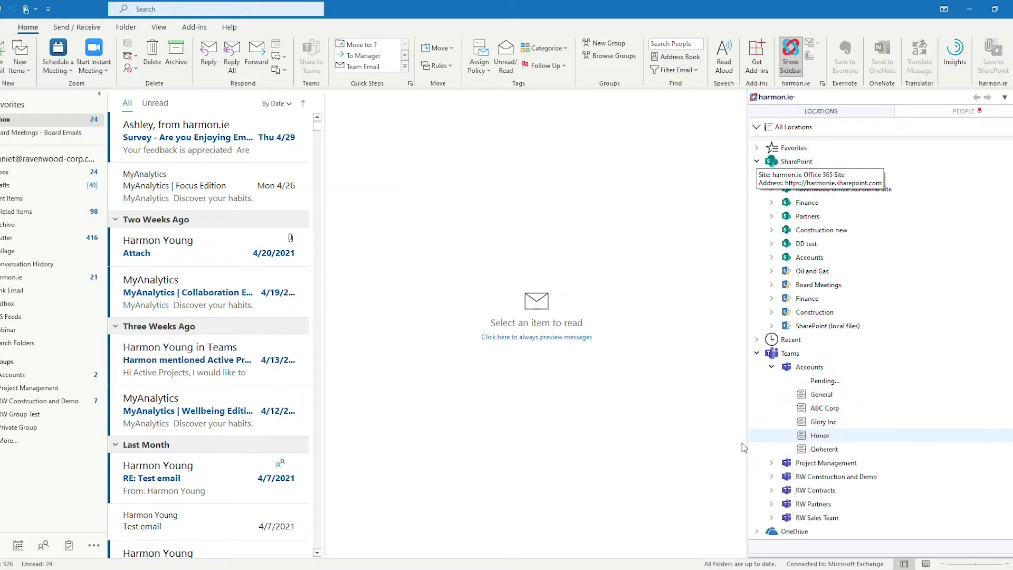
{"action": "left_click", "coordinate": [757, 519]}
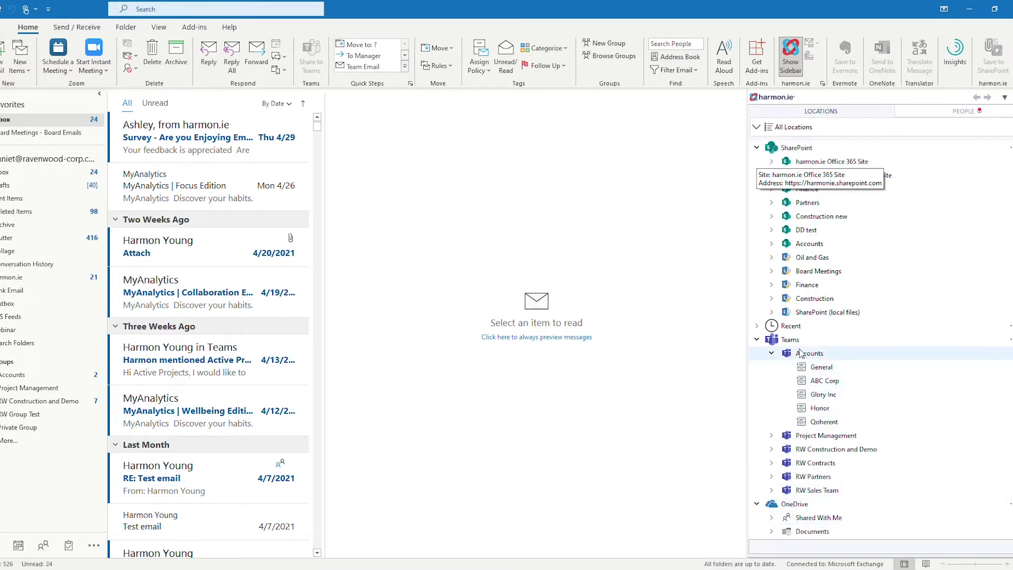
Open the containing location of the recently used Contract Agreement 1.docx
{"action": "left_click", "coordinate": [758, 327]}
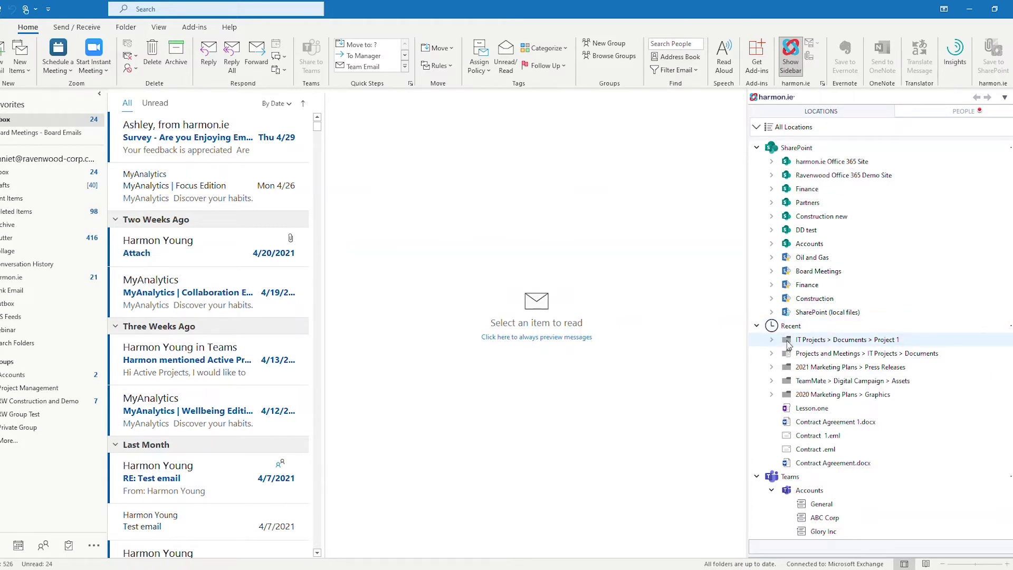
{"action": "right_click", "coordinate": [817, 425]}
{"action": "left_click", "coordinate": [820, 428]}
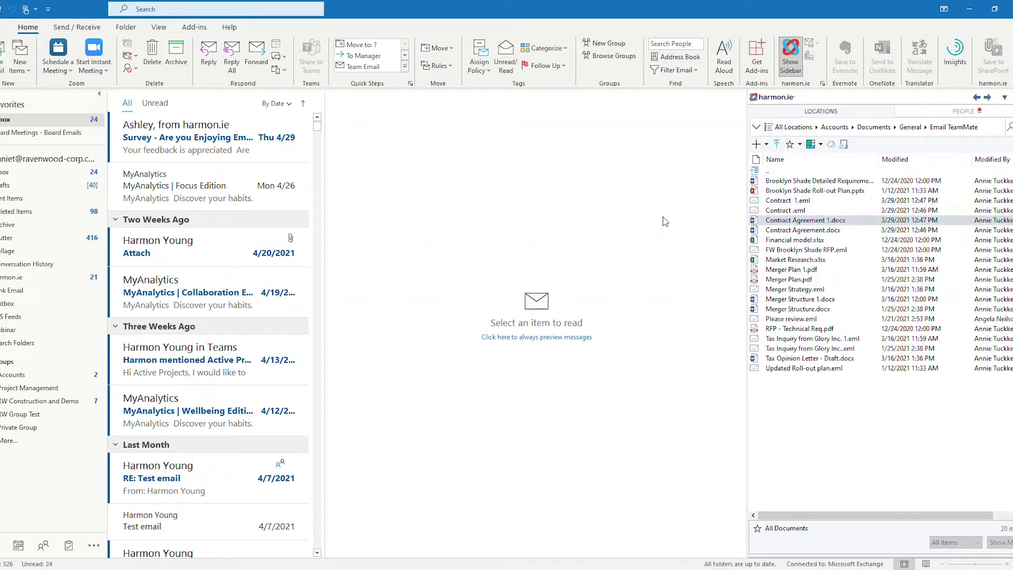
Go back to All Locations and expand OneDrive's Shared With Me items
{"action": "left_click", "coordinate": [977, 96]}
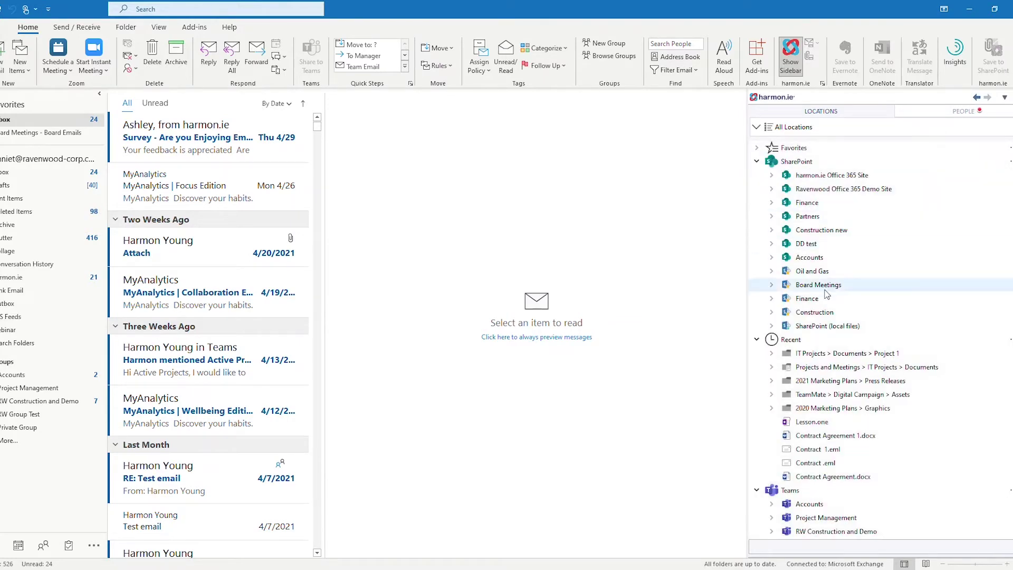
{"action": "scroll", "coordinate": [825, 305], "scroll_direction": "down", "scroll_amount": 2}
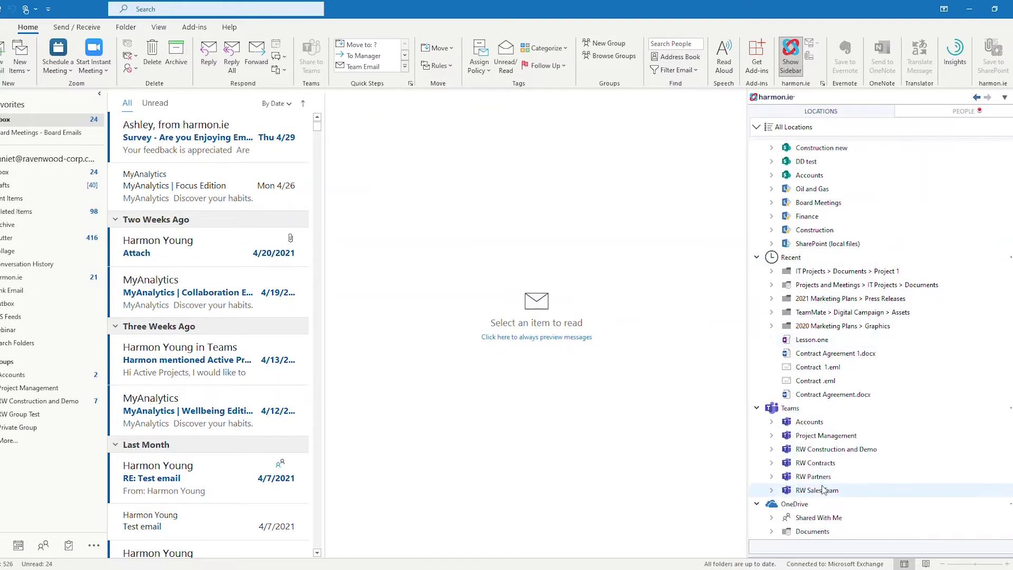
{"action": "left_click", "coordinate": [812, 517]}
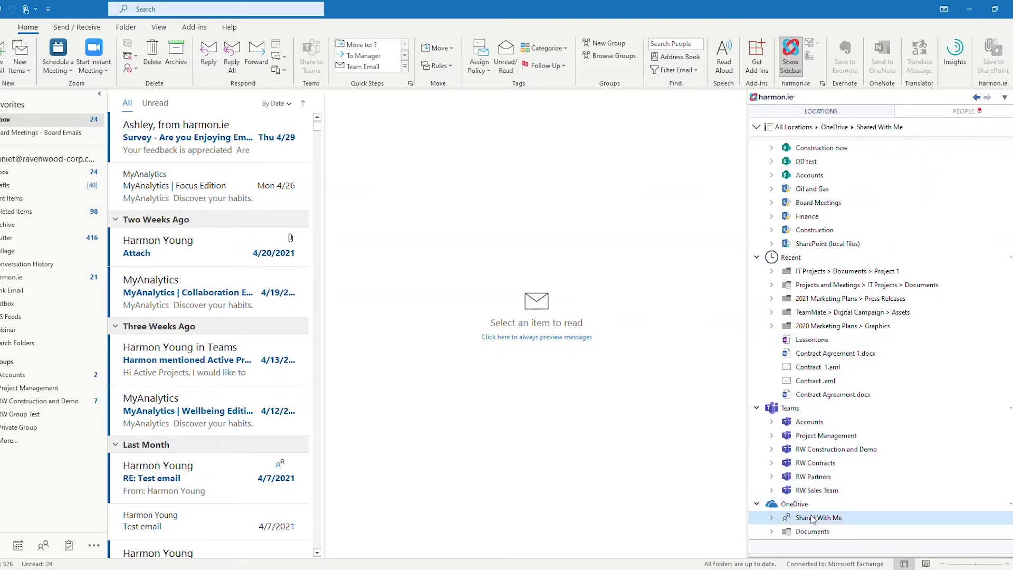
{"action": "left_click", "coordinate": [773, 518]}
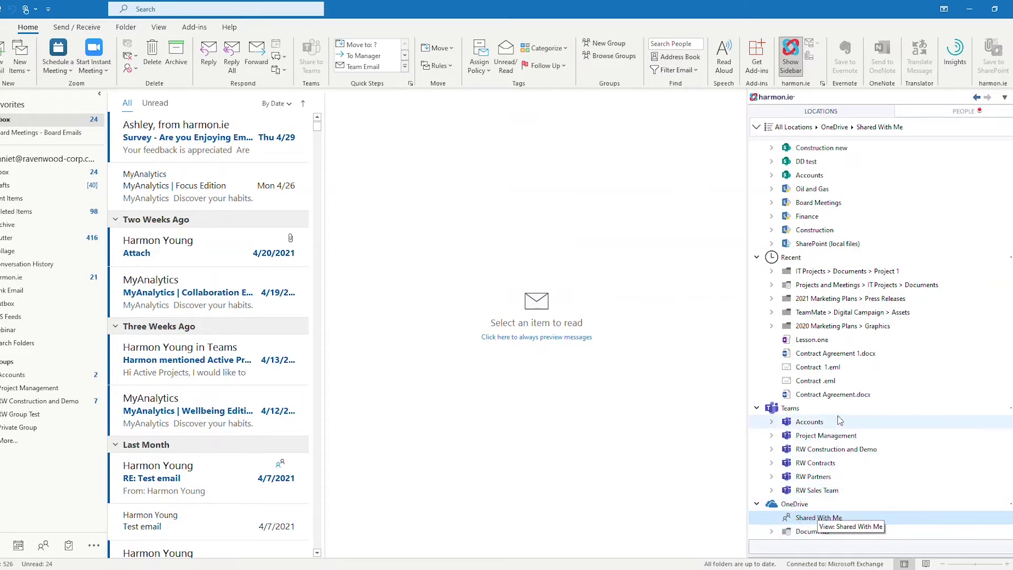
{"action": "scroll", "coordinate": [839, 421], "scroll_direction": "up", "scroll_amount": 3}
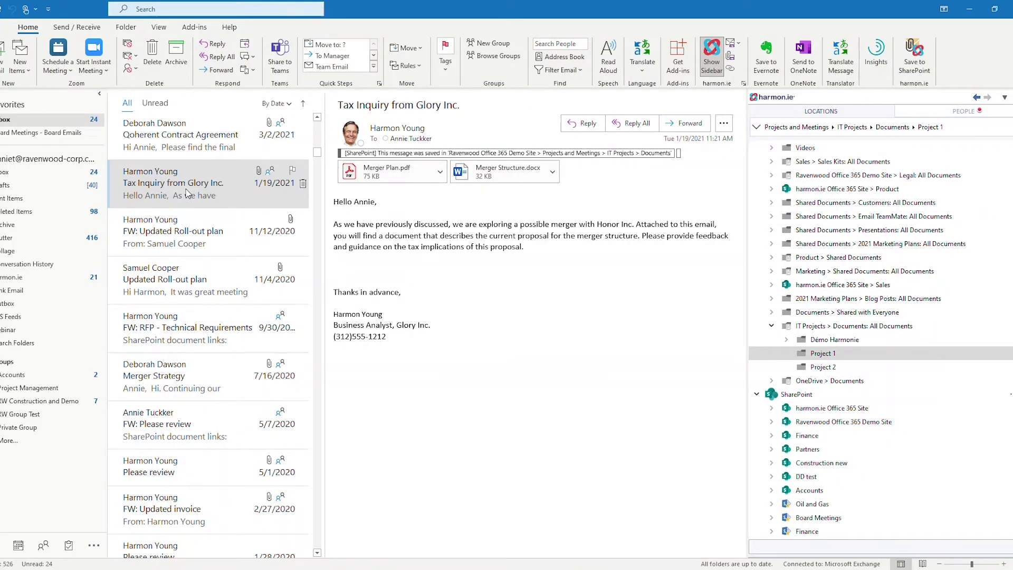
Save the Tax Inquiry from Glory Inc. email to IT Projects with Meeting ID 123, checked in
{"action": "left_click_drag", "start_coordinate": [185, 193], "coordinate": [811, 373]}
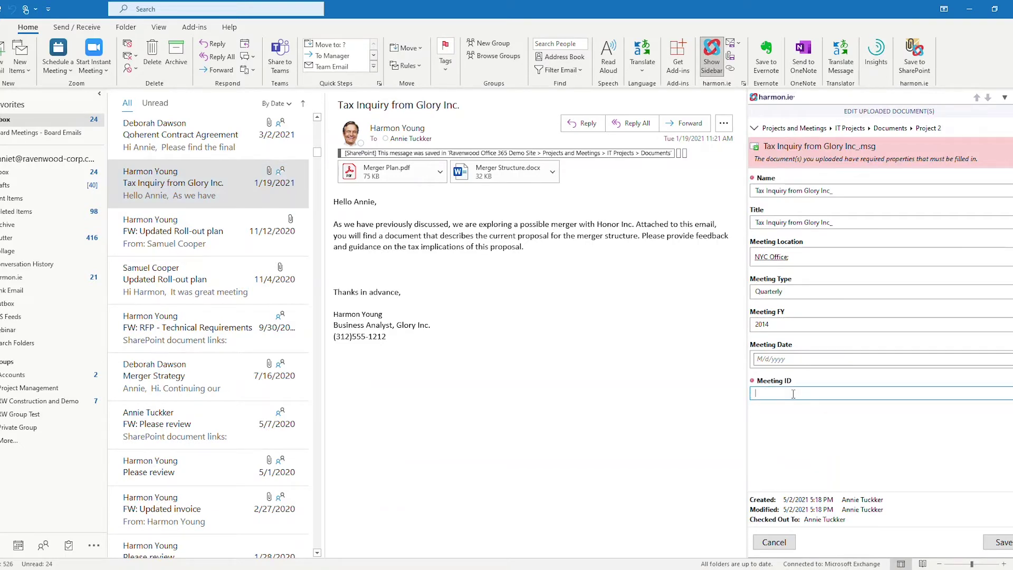
{"action": "type", "text": "123"}
{"action": "left_click", "coordinate": [1001, 540]}
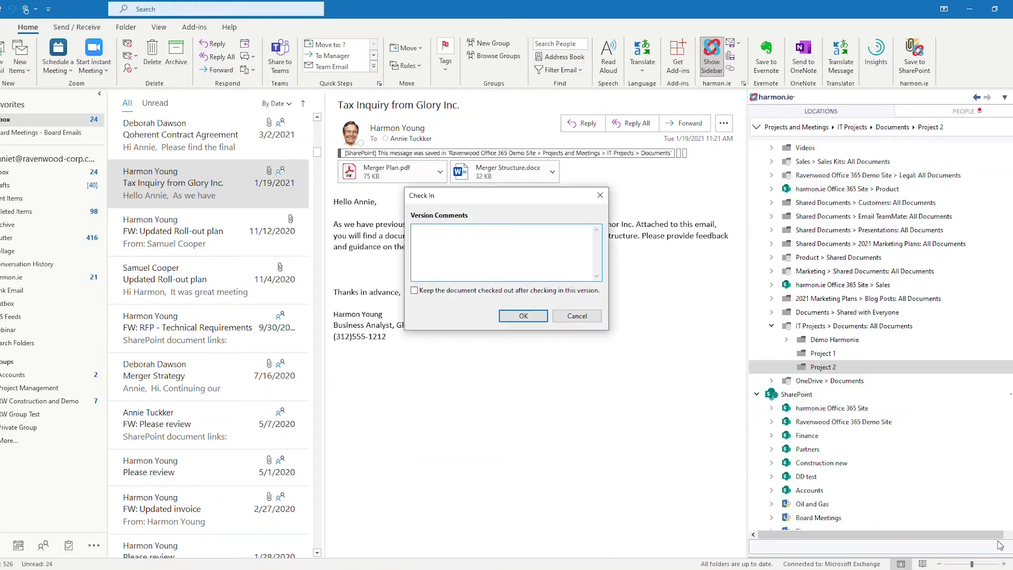
{"action": "left_click", "coordinate": [538, 318]}
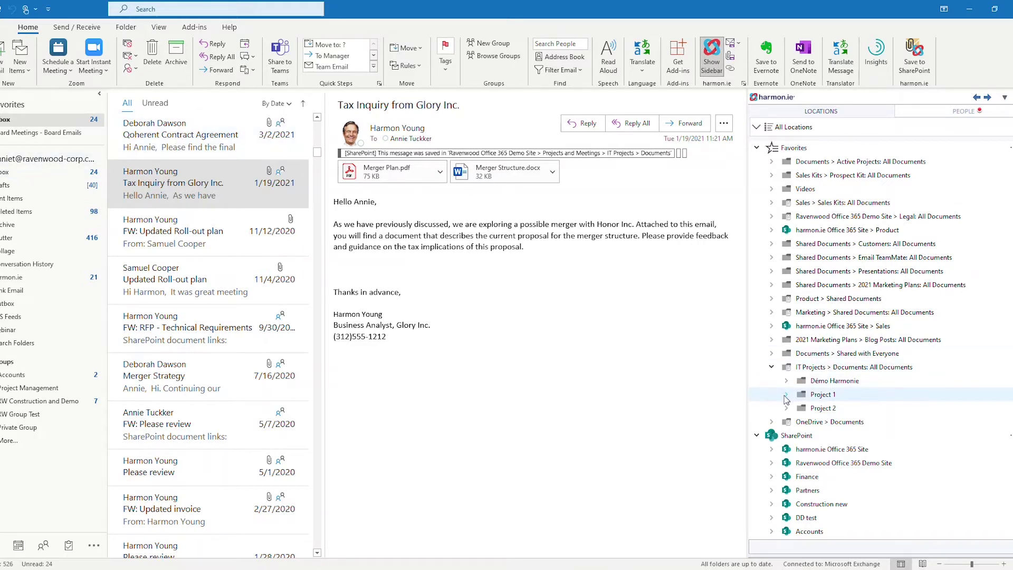
Share Meeting Agenda - Q4 2013.xlsx from the Project 1 folder
{"action": "left_click", "coordinate": [803, 395]}
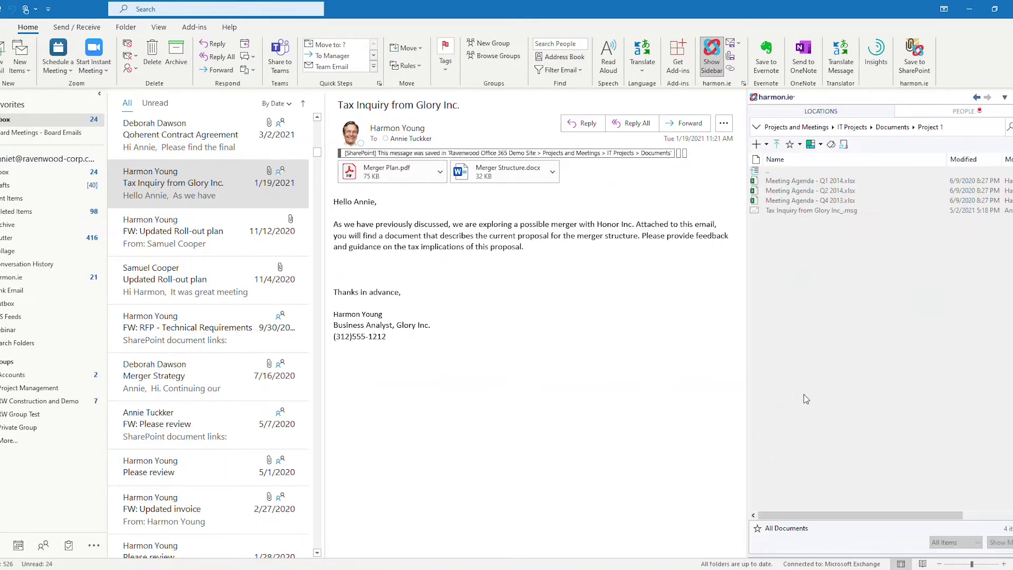
{"action": "right_click", "coordinate": [806, 203]}
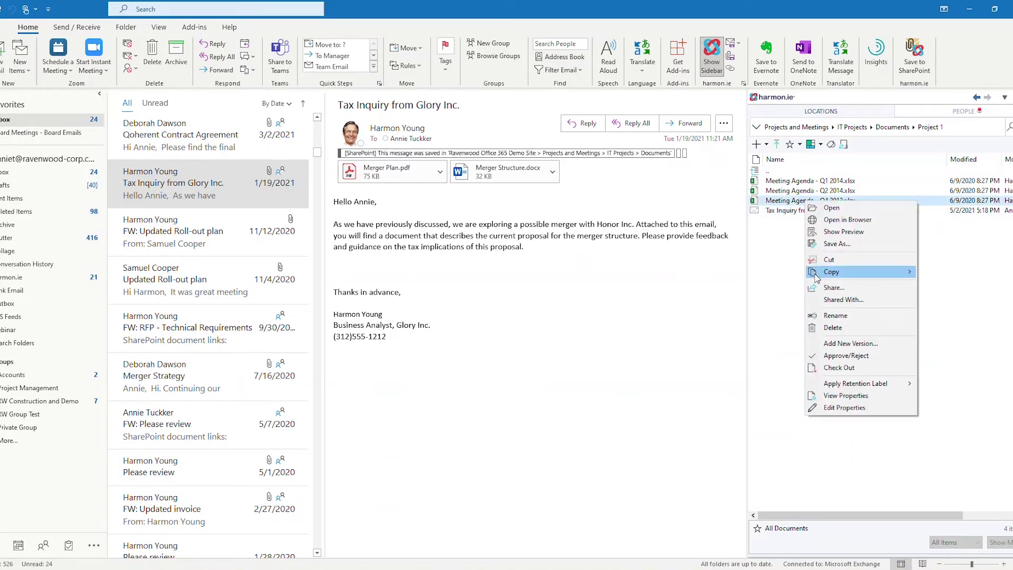
{"action": "left_click", "coordinate": [820, 288]}
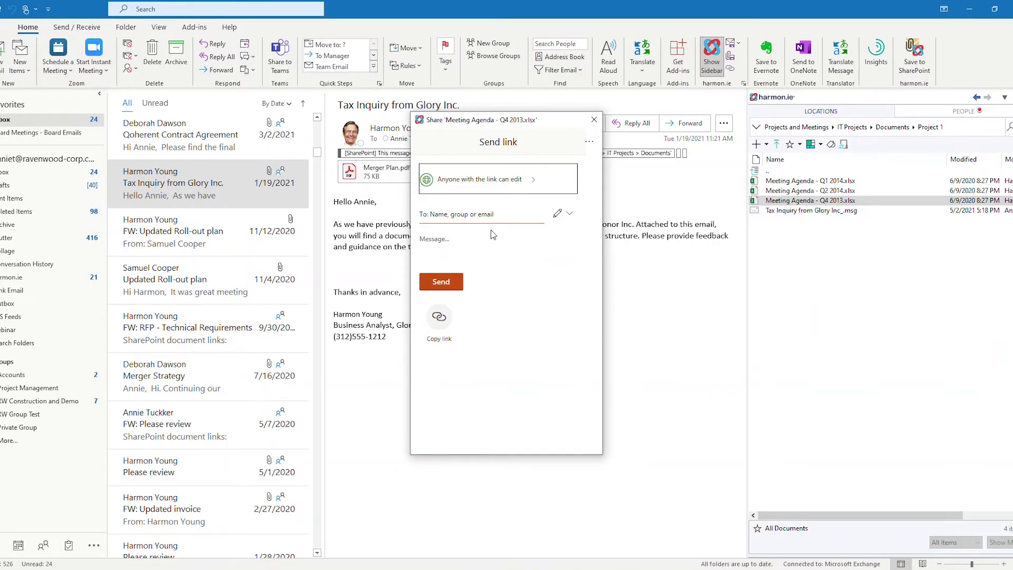
{"action": "left_click", "coordinate": [498, 191]}
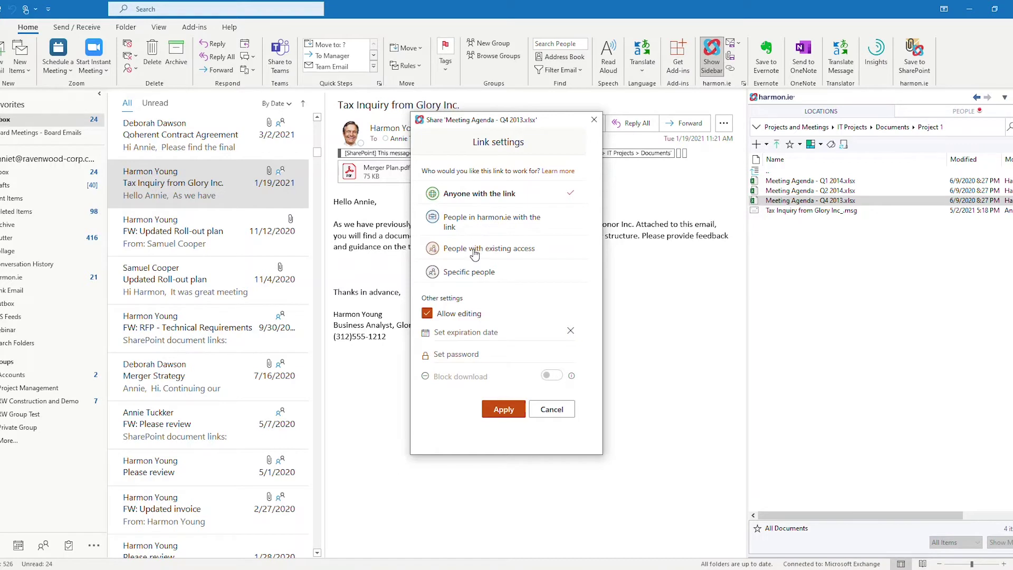
{"action": "left_click", "coordinate": [551, 409]}
Send the Meeting Agenda - Q4 2013.xlsx edit link to the suggested colleague
{"action": "left_click", "coordinate": [478, 217]}
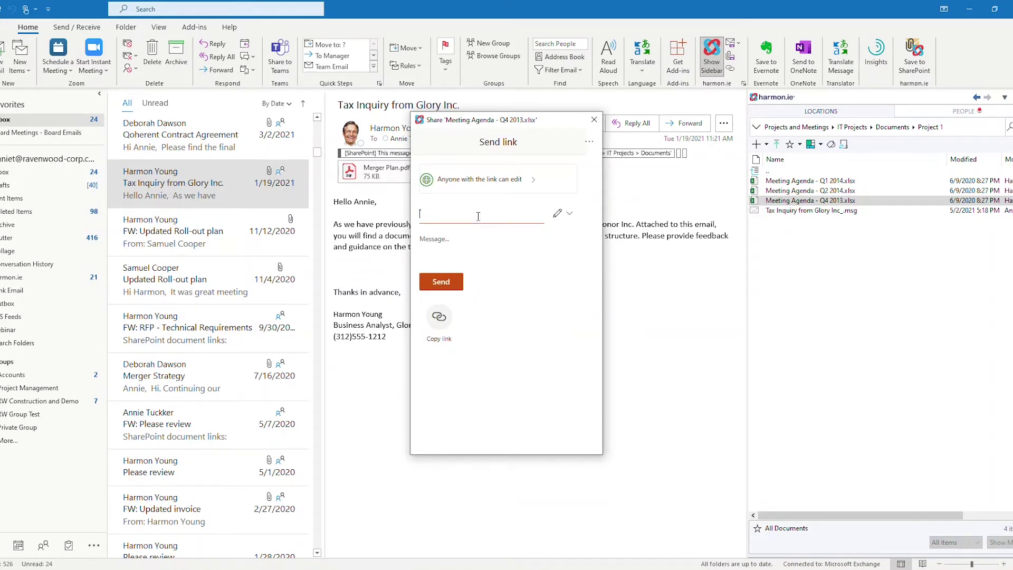
{"action": "type", "text": "har"}
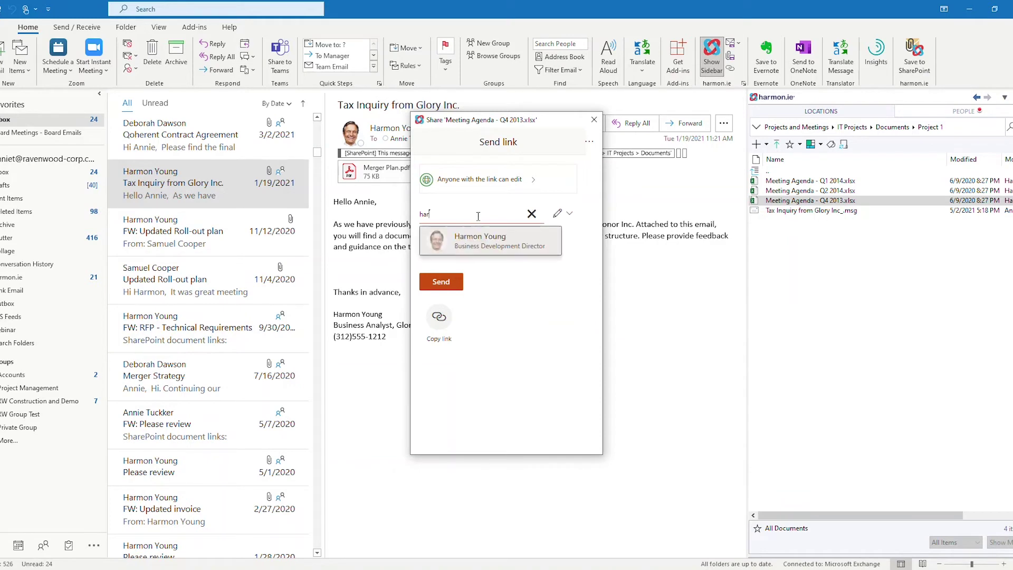
{"action": "left_click", "coordinate": [474, 239]}
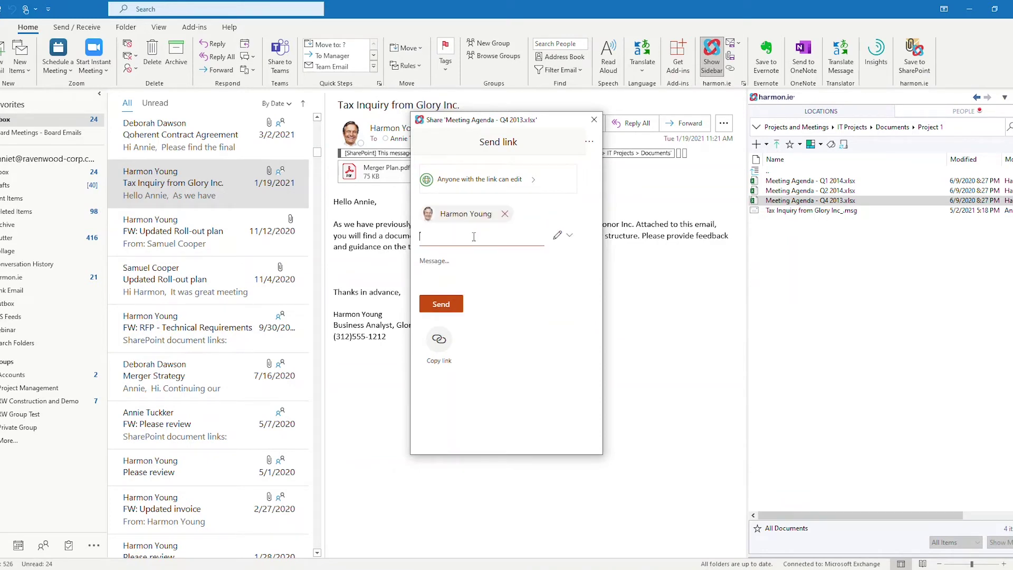
{"action": "left_click", "coordinate": [447, 306]}
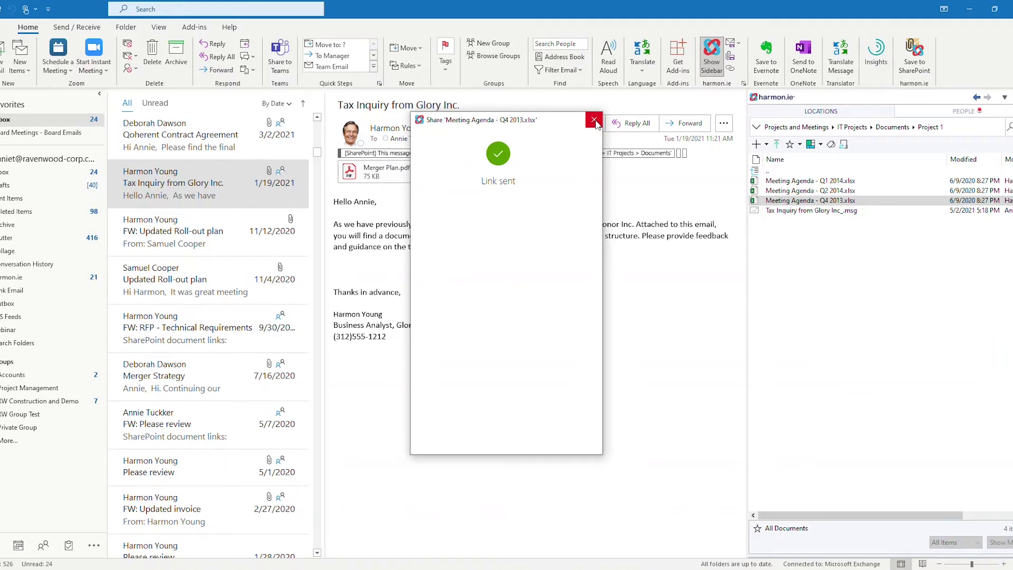
{"action": "left_click", "coordinate": [594, 121]}
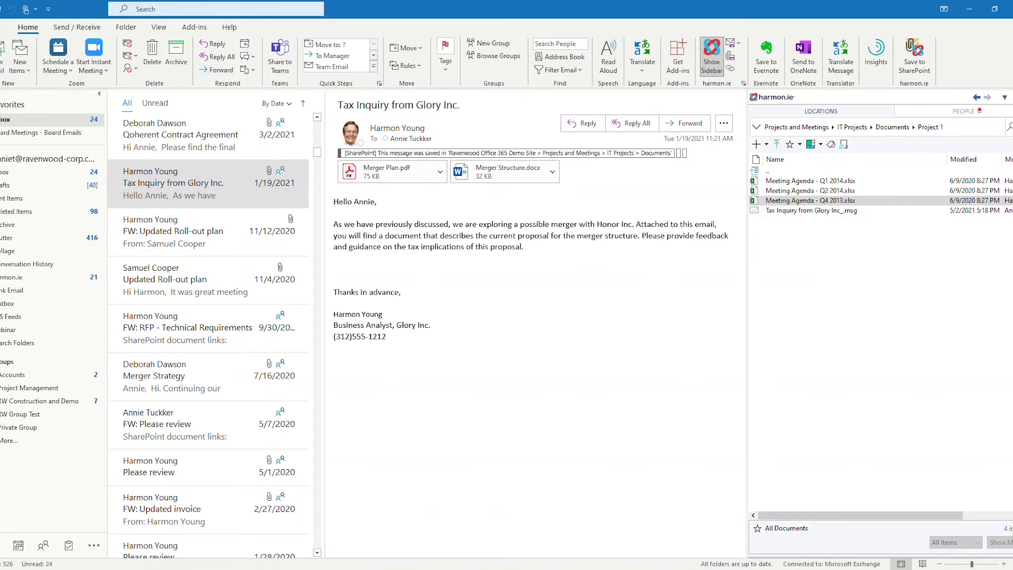
Jump back to All Locations, expand IT Projects Documents, and open the sidebar search field
{"action": "left_click", "coordinate": [757, 128]}
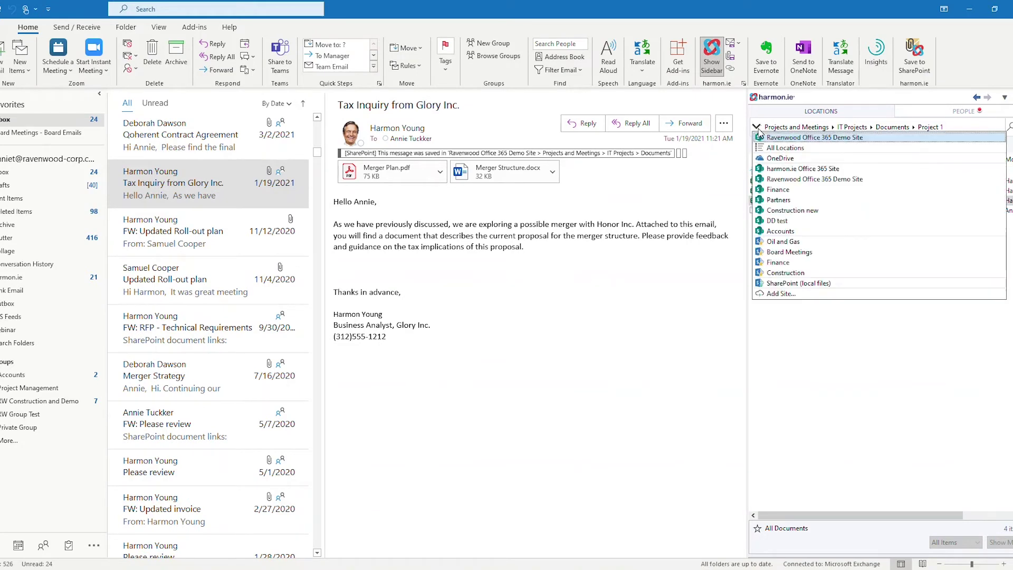
{"action": "left_click", "coordinate": [773, 150]}
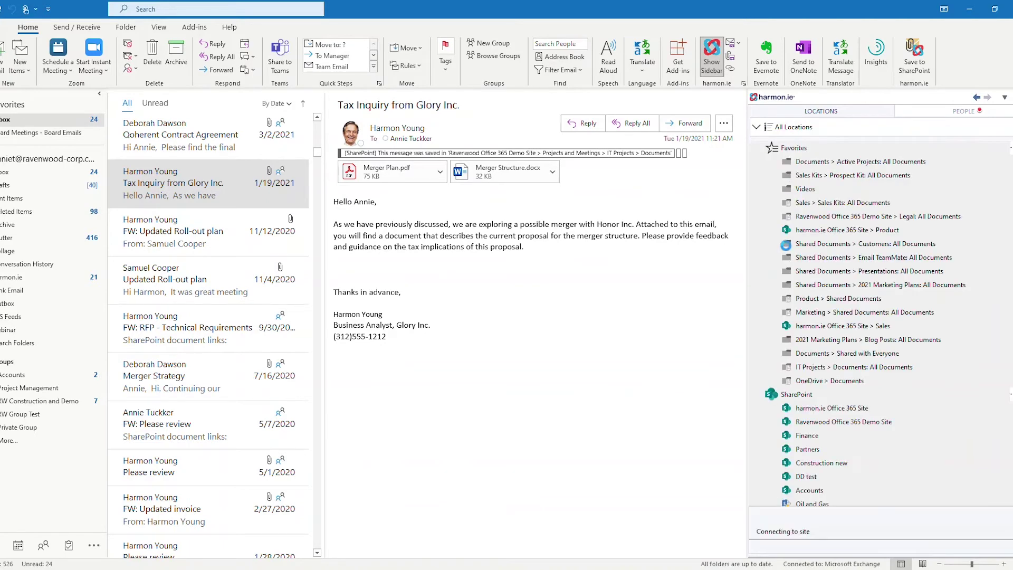
{"action": "left_click", "coordinate": [818, 371]}
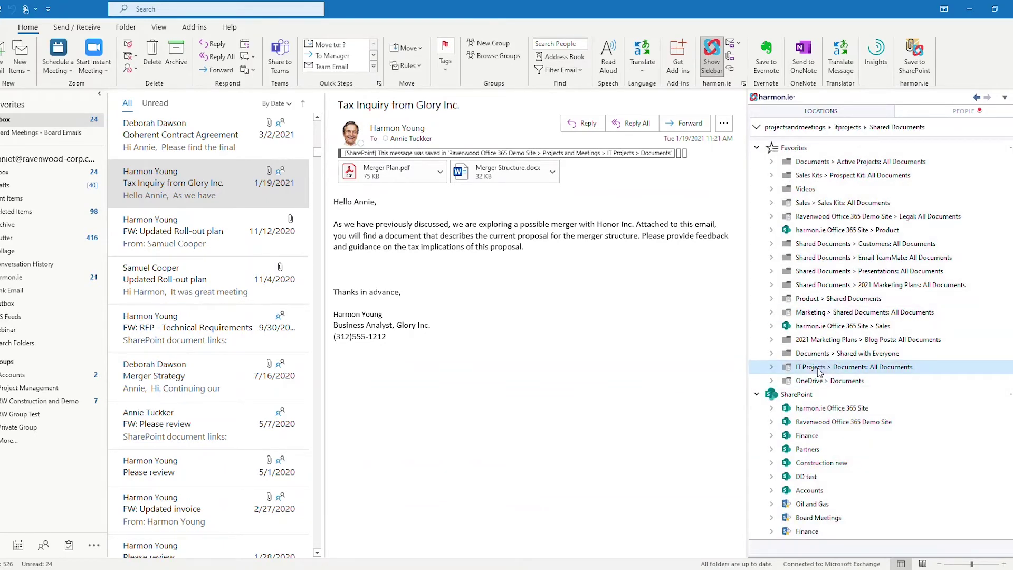
{"action": "left_click", "coordinate": [776, 369]}
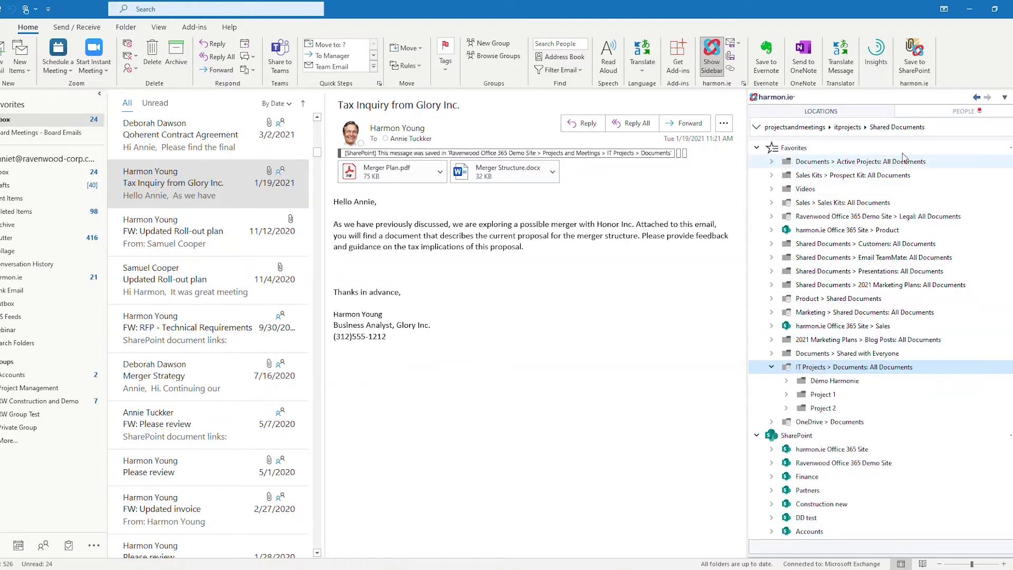
{"action": "left_click", "coordinate": [938, 127]}
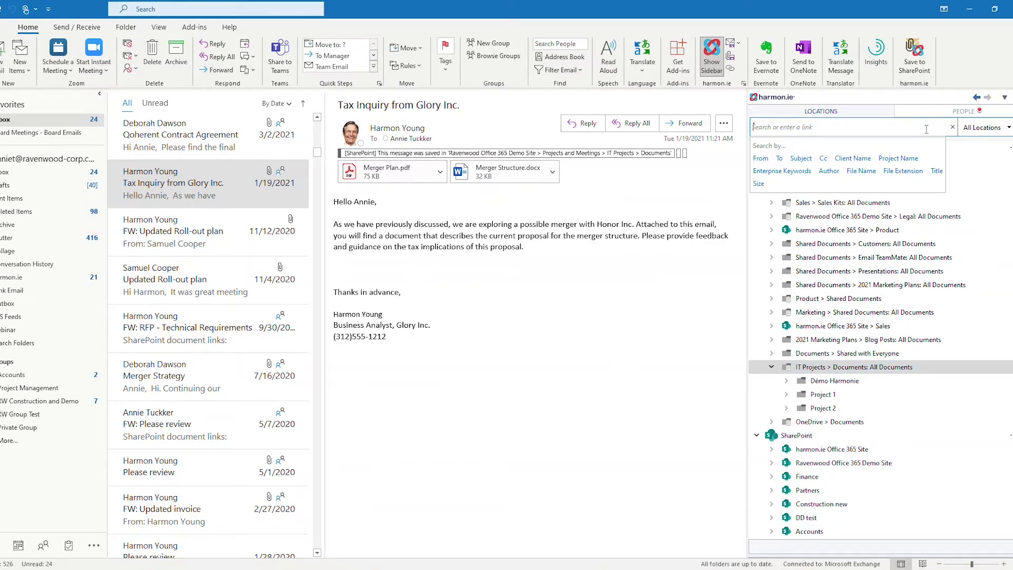
Enter test as the search term and show the available search scopes
{"action": "type", "text": "test"}
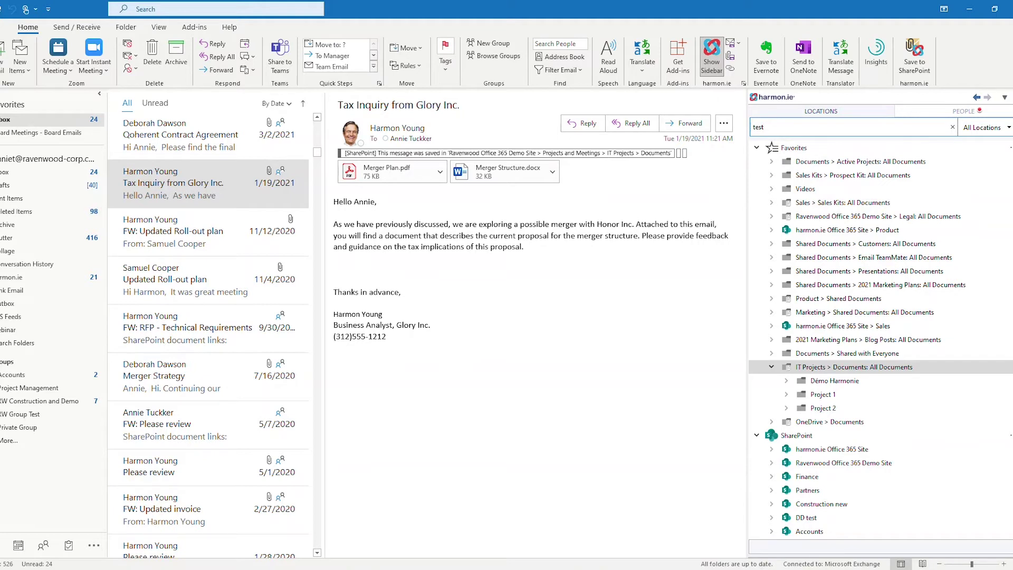
{"action": "left_click", "coordinate": [981, 128]}
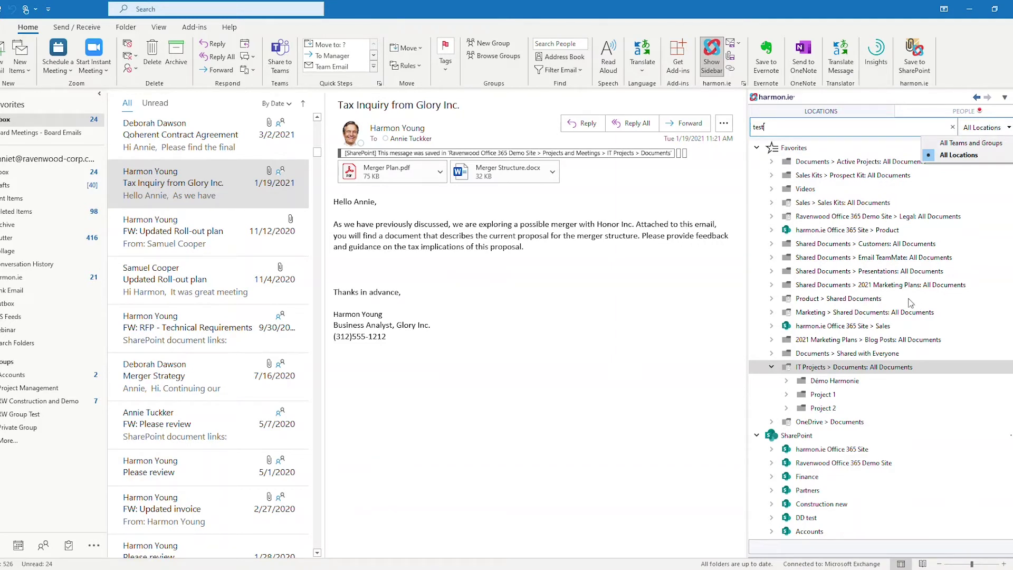
Search the Ravenwood Legal library for test using the Current Library scope
{"action": "left_click", "coordinate": [772, 216]}
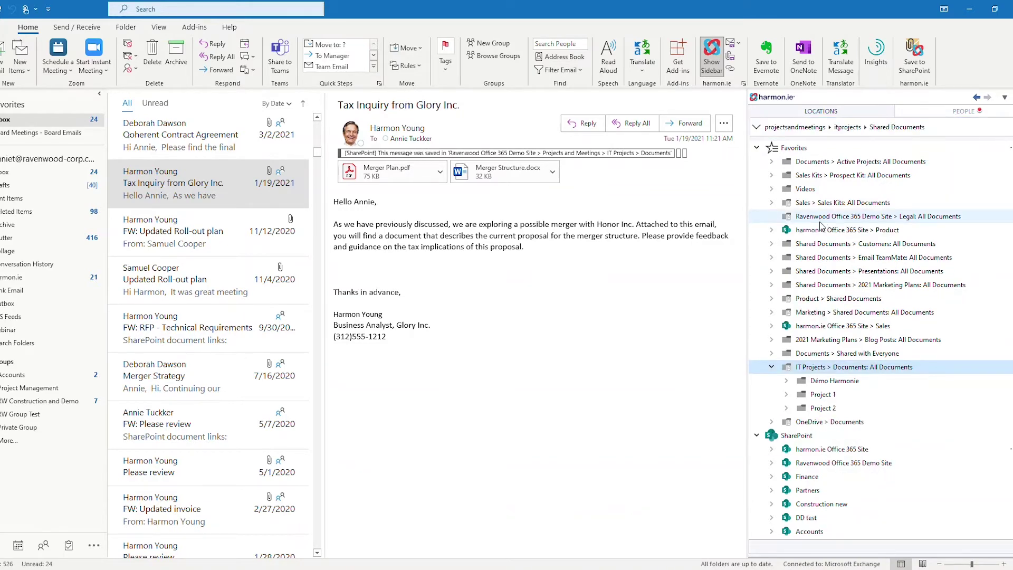
{"action": "left_click", "coordinate": [790, 217]}
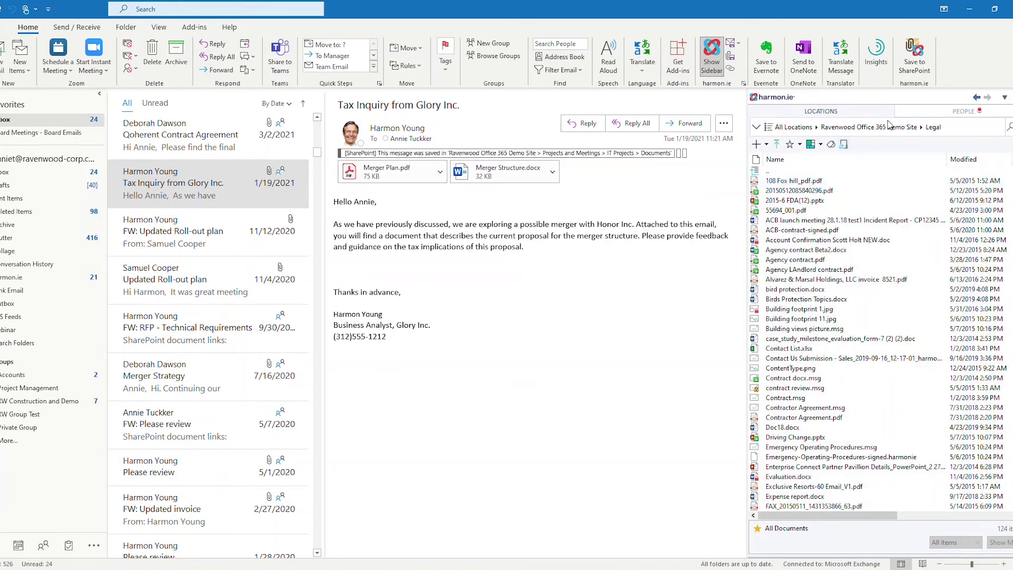
{"action": "left_click", "coordinate": [963, 131]}
{"action": "left_click", "coordinate": [868, 127]}
{"action": "type", "text": "test"}
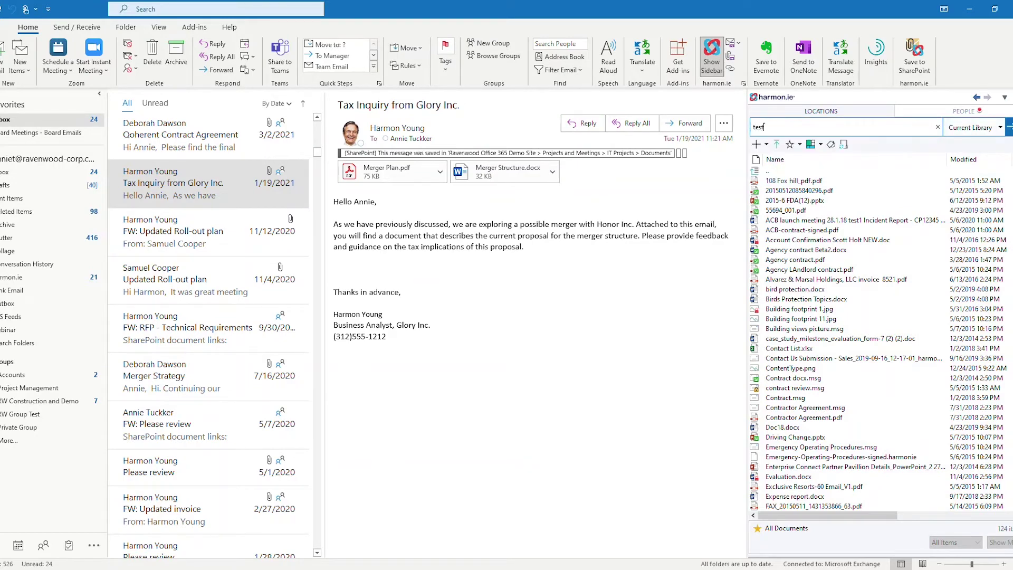
{"action": "left_click", "coordinate": [958, 131]}
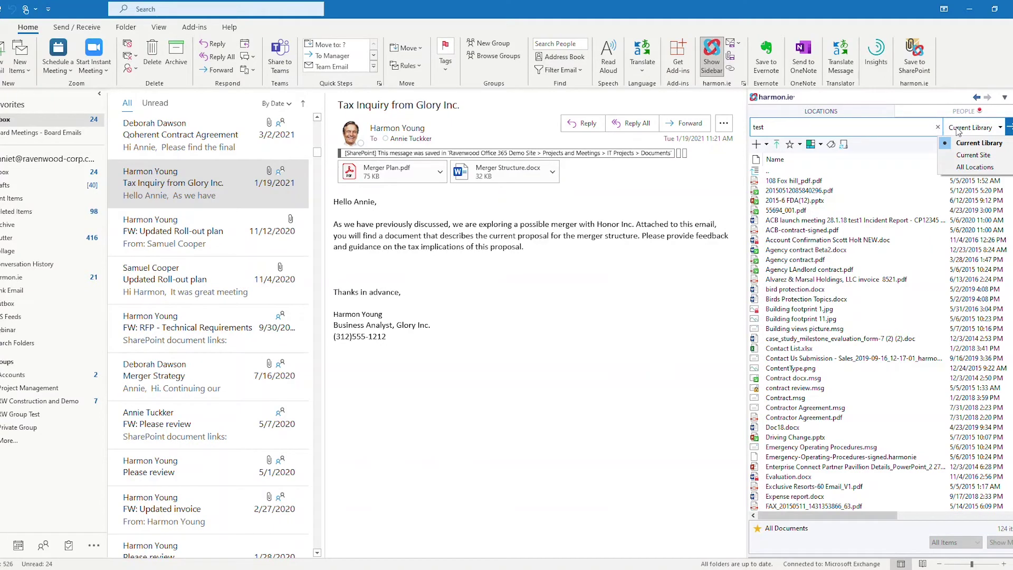
{"action": "left_click", "coordinate": [1009, 131]}
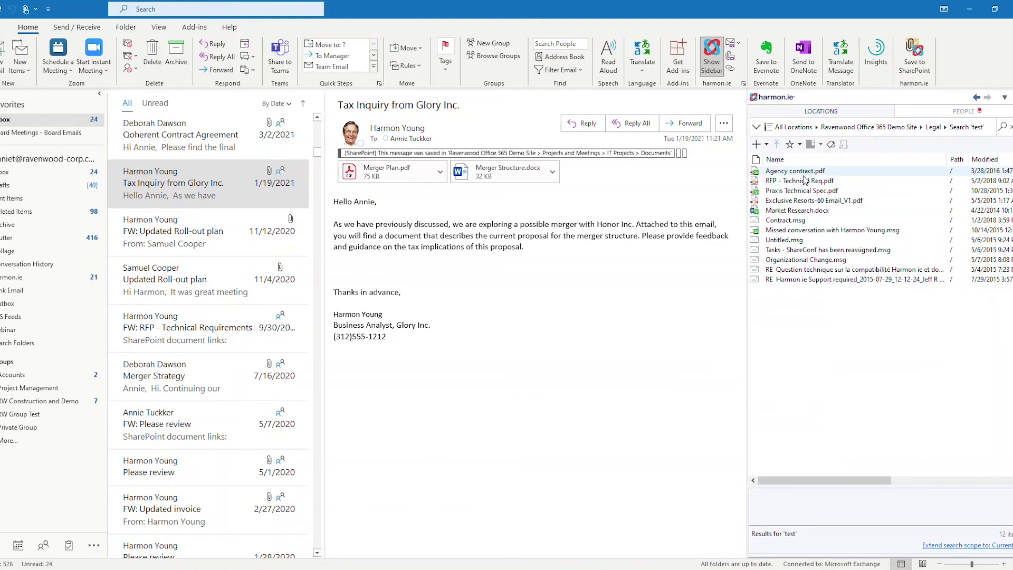
{"action": "mouse_move", "coordinate": [803, 181]}
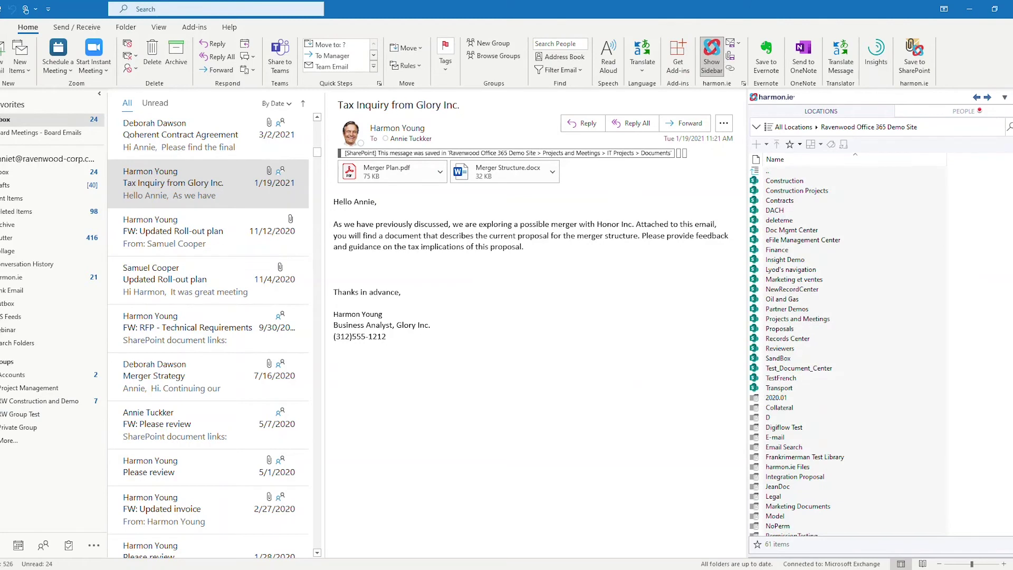
Run a search for test across All Locations and review the results from many sites
{"action": "left_click", "coordinate": [930, 128]}
{"action": "type", "text": "test"}
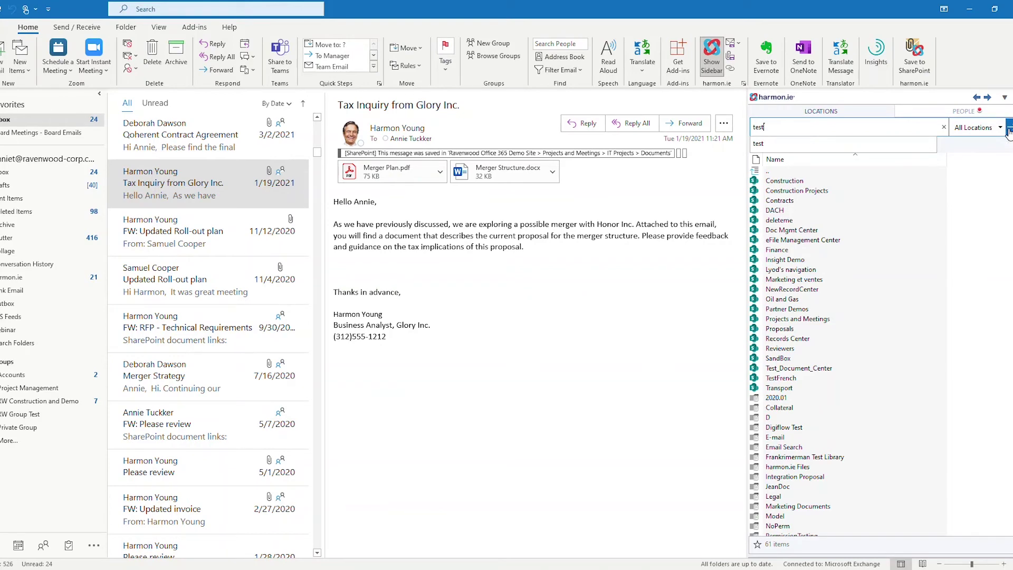
{"action": "left_click", "coordinate": [1008, 131]}
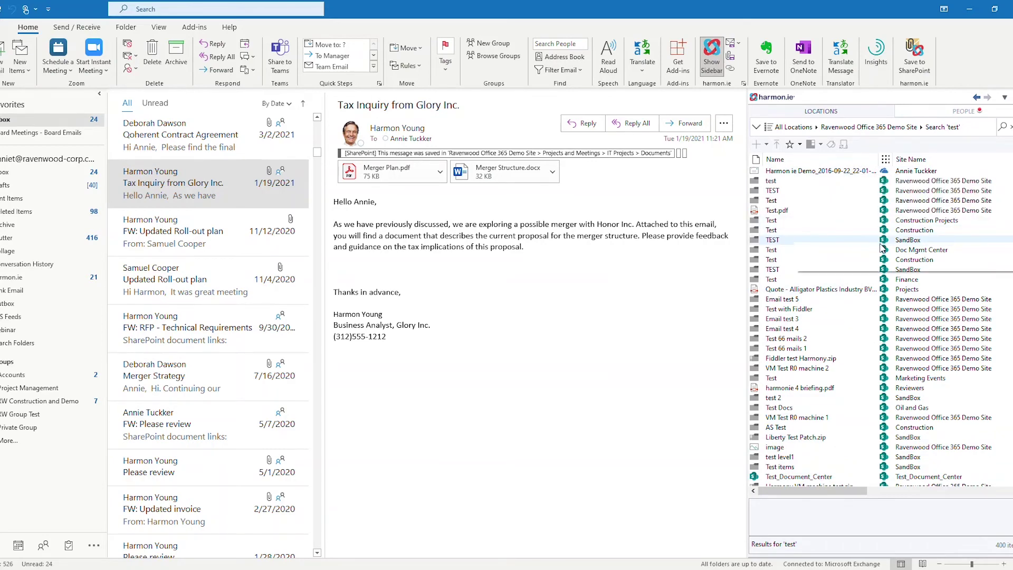
{"action": "mouse_move", "coordinate": [882, 246]}
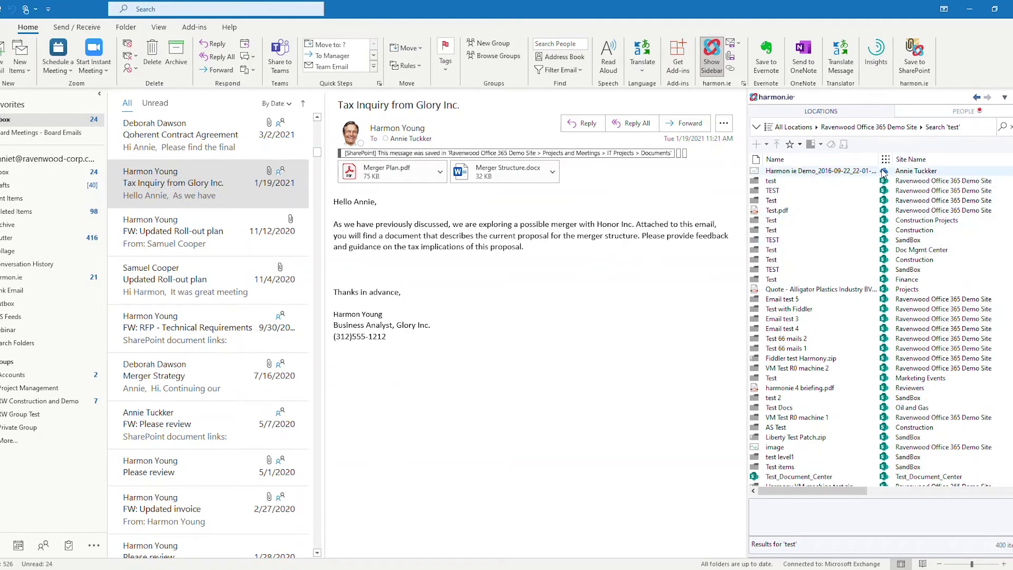
{"action": "mouse_move", "coordinate": [805, 264]}
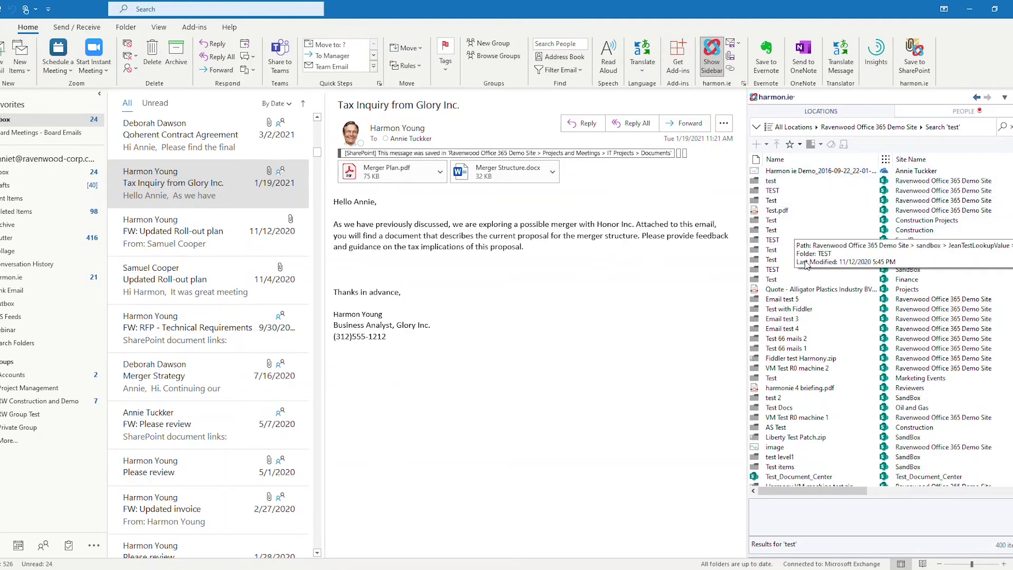
Filter the Site Name results to Teams only, then open Test New Sam C - Form Templates' containing location
{"action": "left_click", "coordinate": [885, 160]}
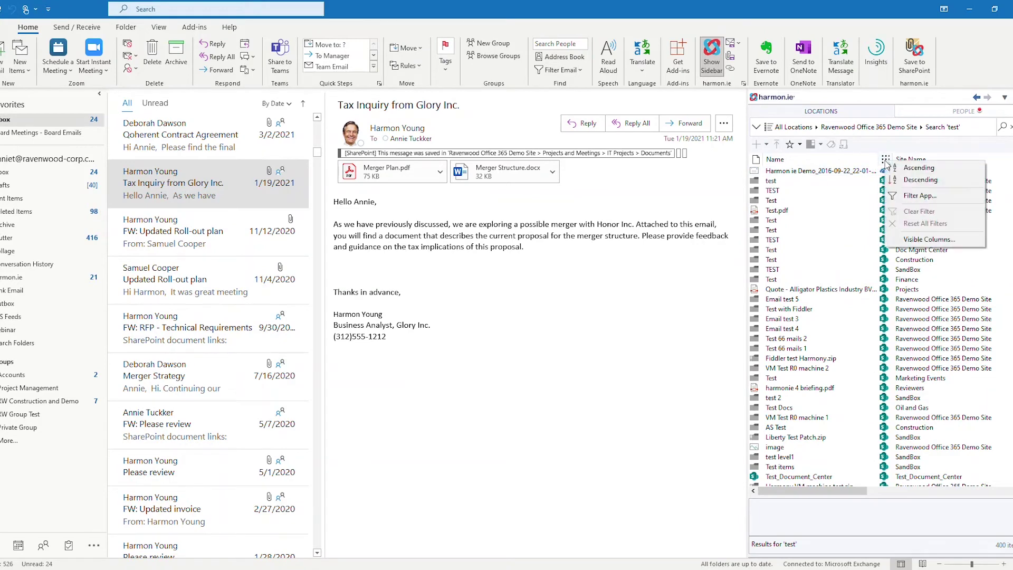
{"action": "left_click", "coordinate": [901, 198]}
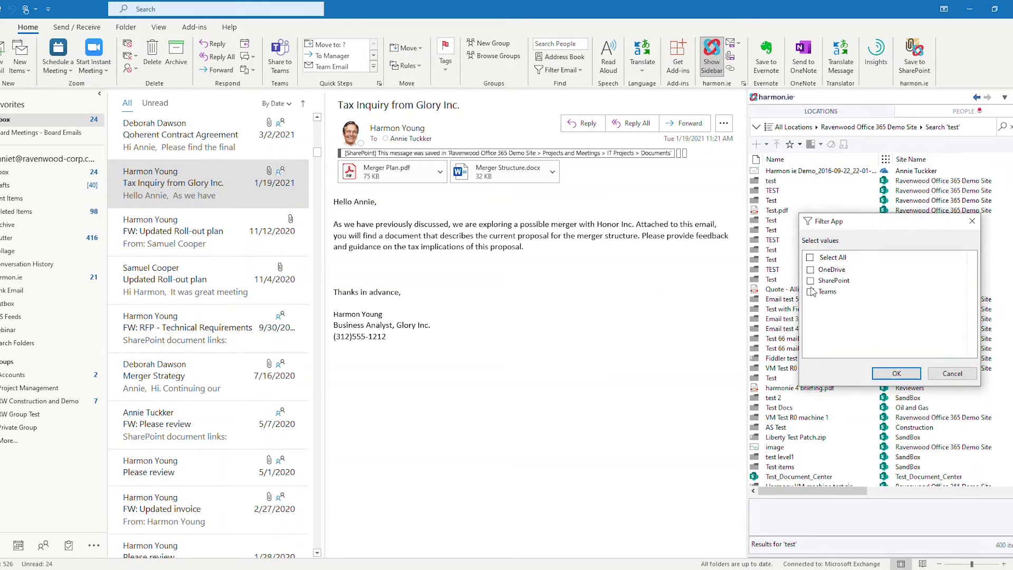
{"action": "left_click", "coordinate": [810, 292]}
{"action": "left_click", "coordinate": [897, 373]}
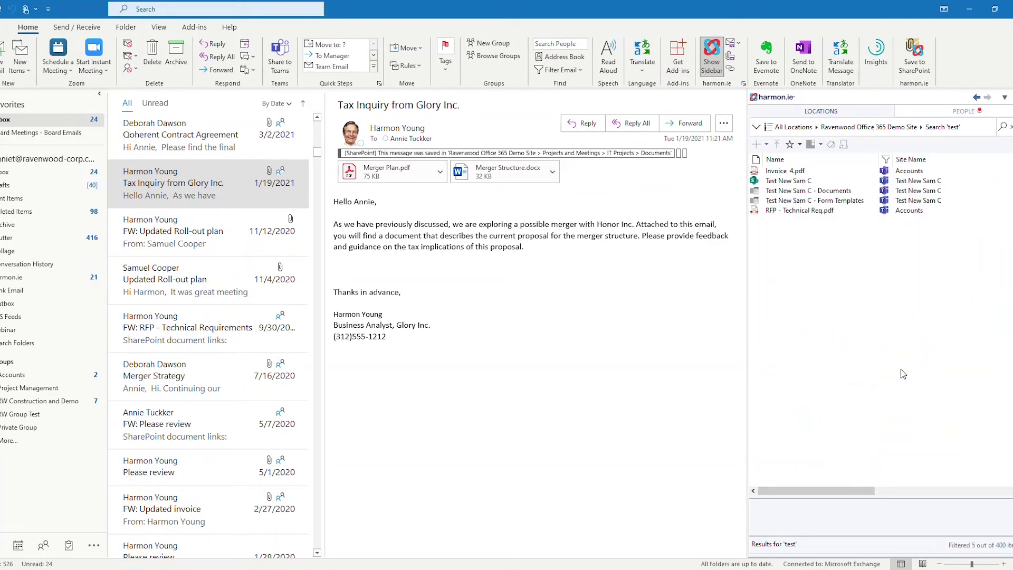
{"action": "right_click", "coordinate": [851, 205]}
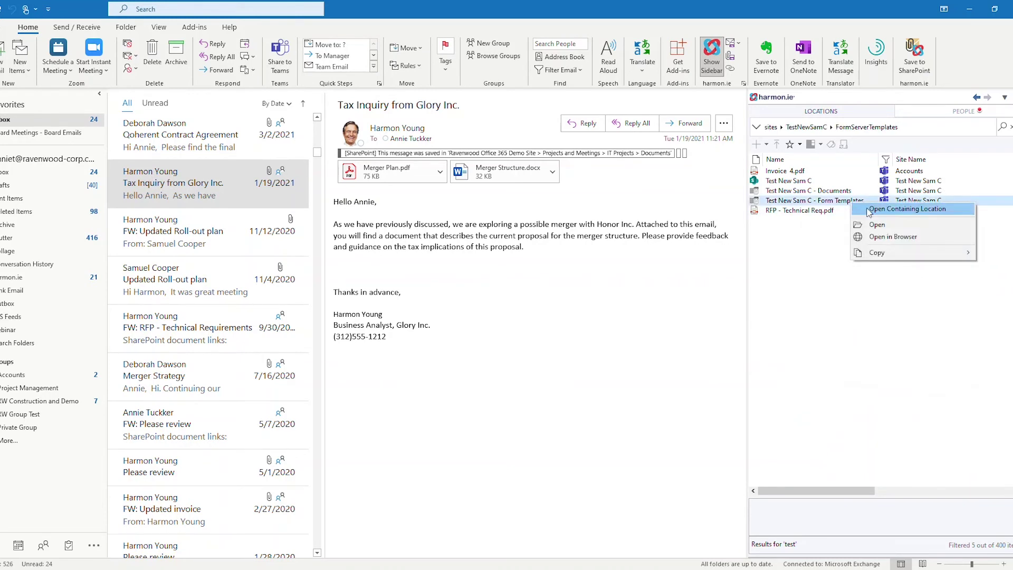
{"action": "left_click", "coordinate": [870, 209]}
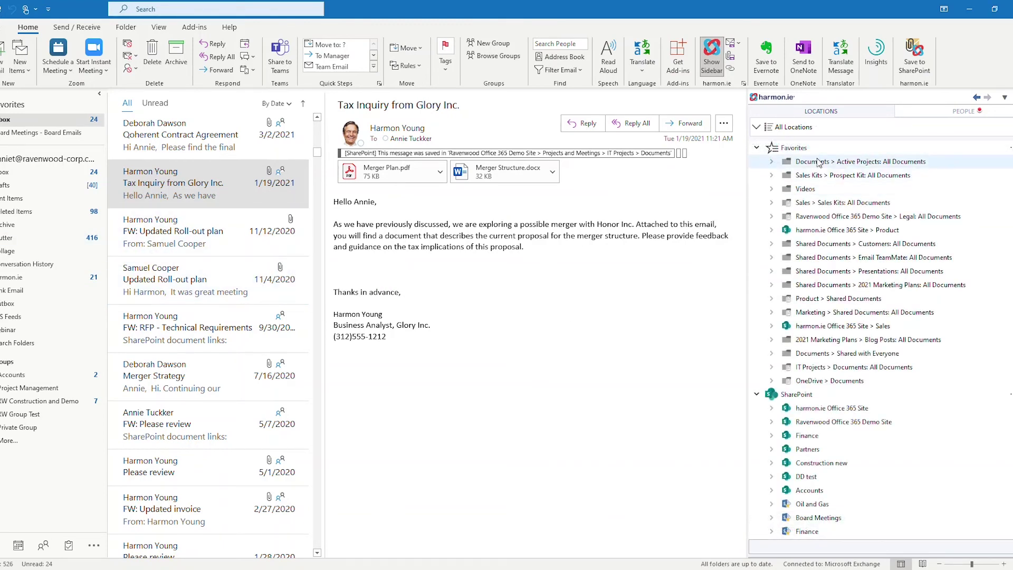
Search by Enterprise Keywords for 'management', returning two Board Meeting Agenda PDFs and a floor plan PDF
{"action": "left_click", "coordinate": [832, 129]}
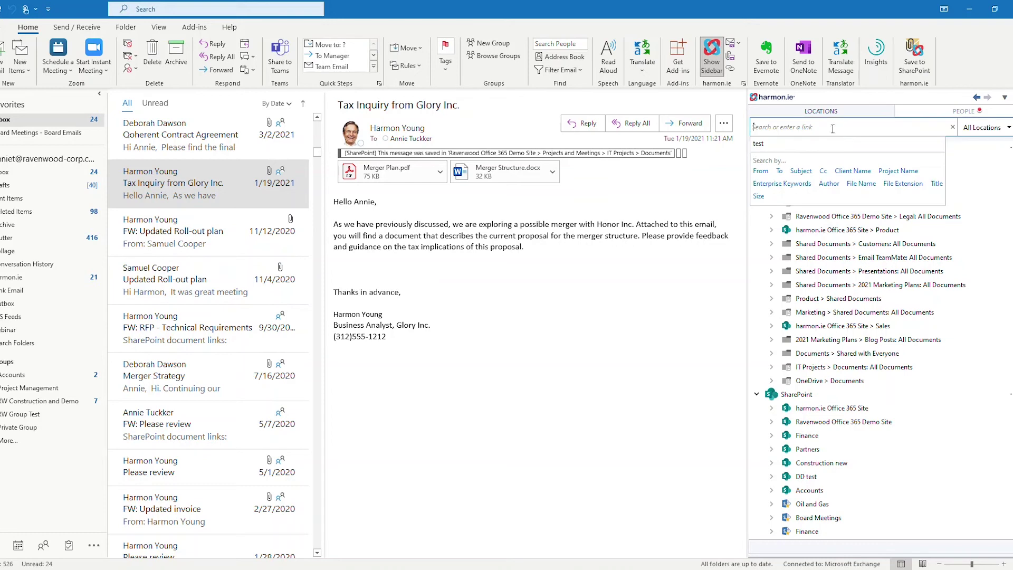
{"action": "left_click", "coordinate": [772, 182]}
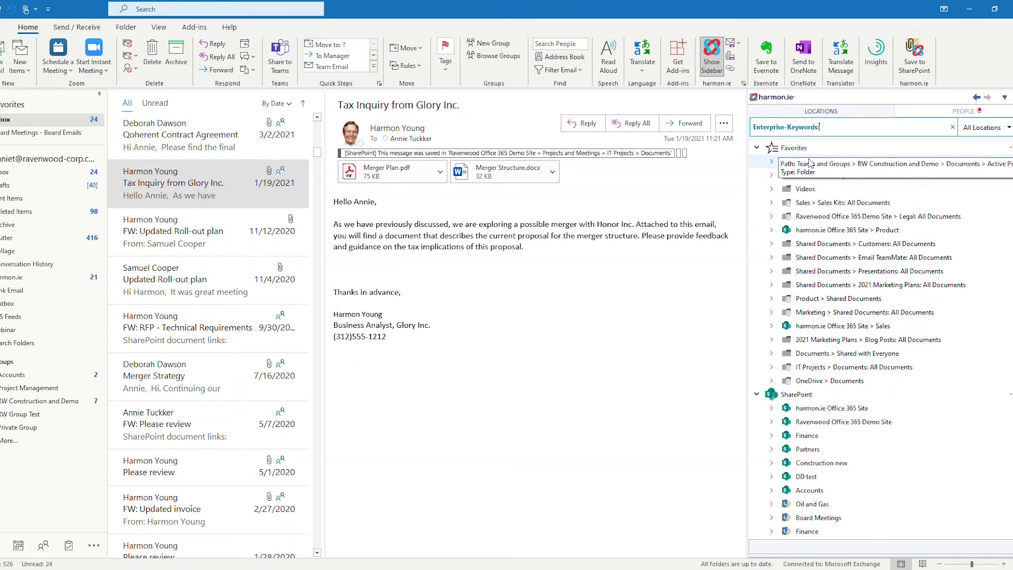
{"action": "type", "text": "management"}
{"action": "key", "text": "Return"}
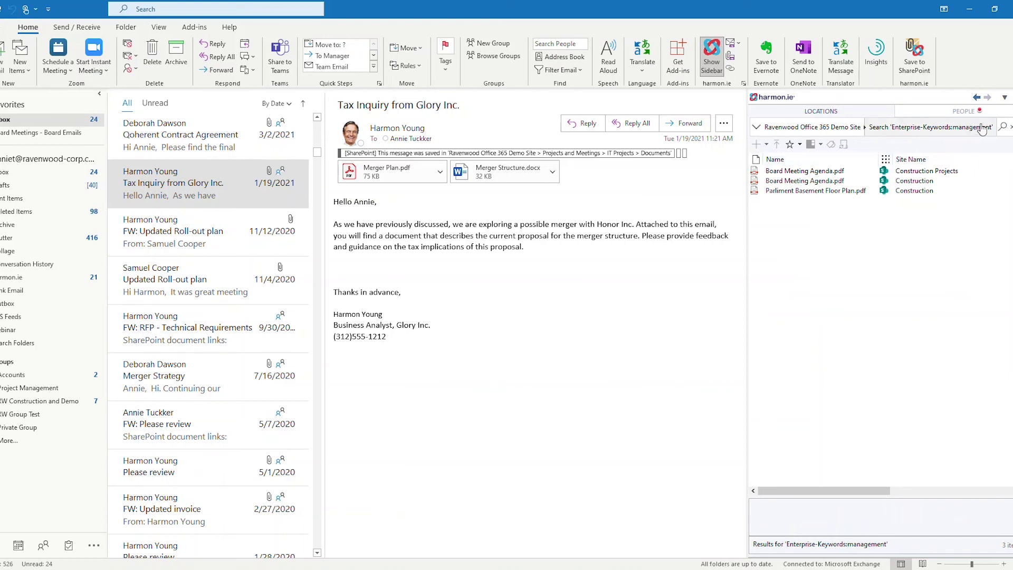
From All Locations, search by Client Name for 'kpmg', listing six Construction and IT Projects files
{"action": "left_click", "coordinate": [1004, 128]}
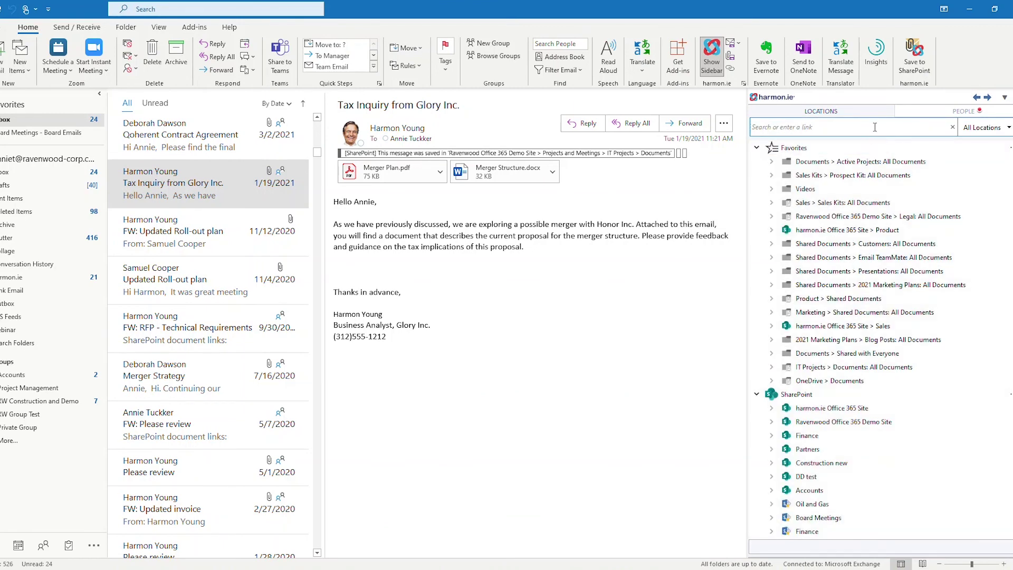
{"action": "left_click", "coordinate": [874, 127]}
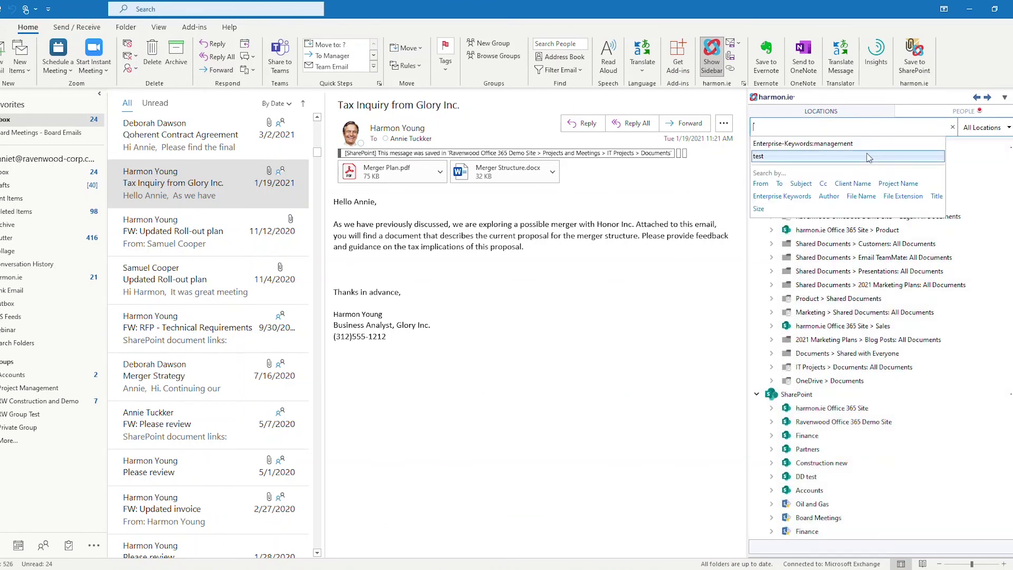
{"action": "left_click", "coordinate": [861, 188]}
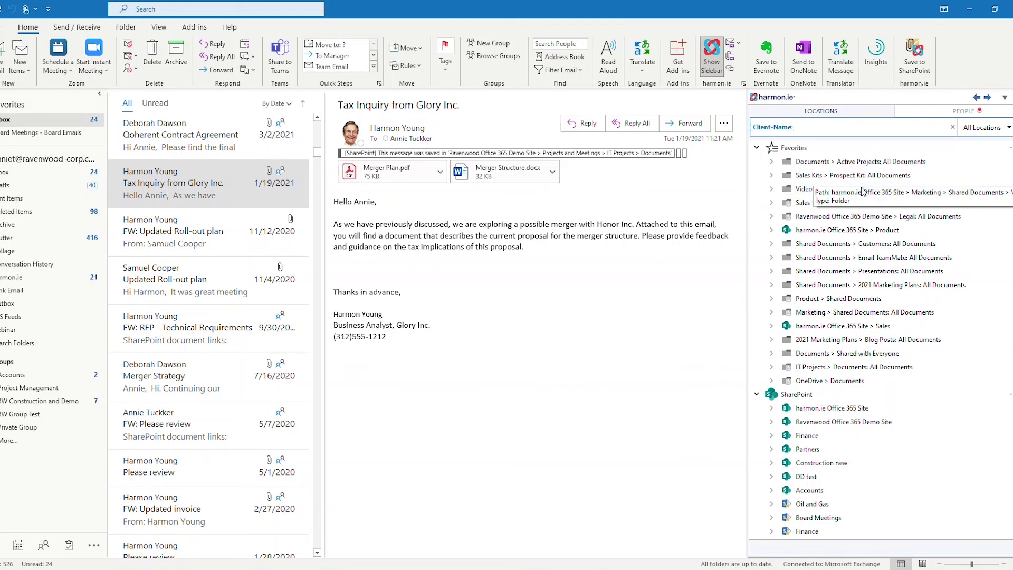
{"action": "type", "text": "kpmg"}
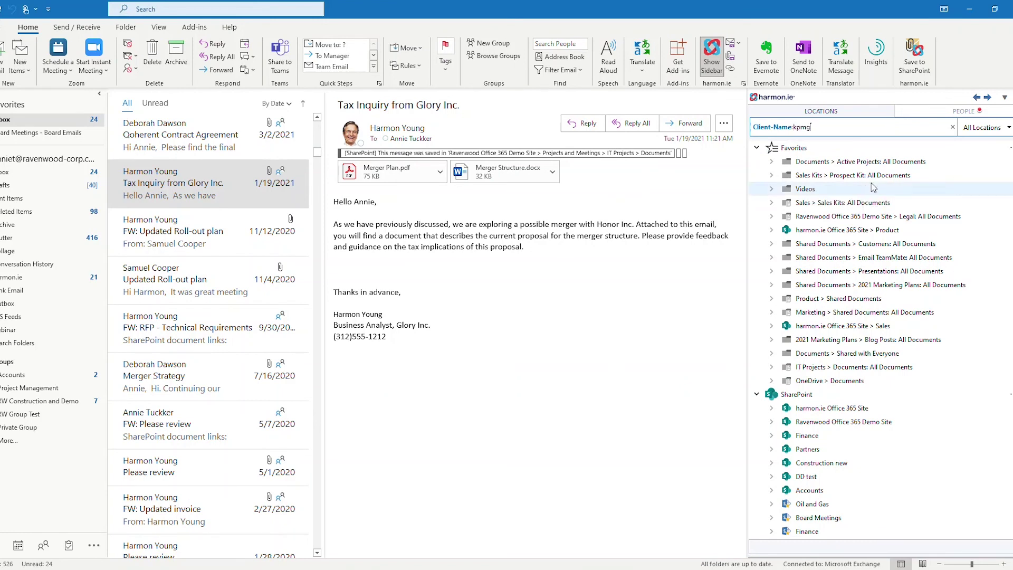
{"action": "left_click", "coordinate": [1006, 129]}
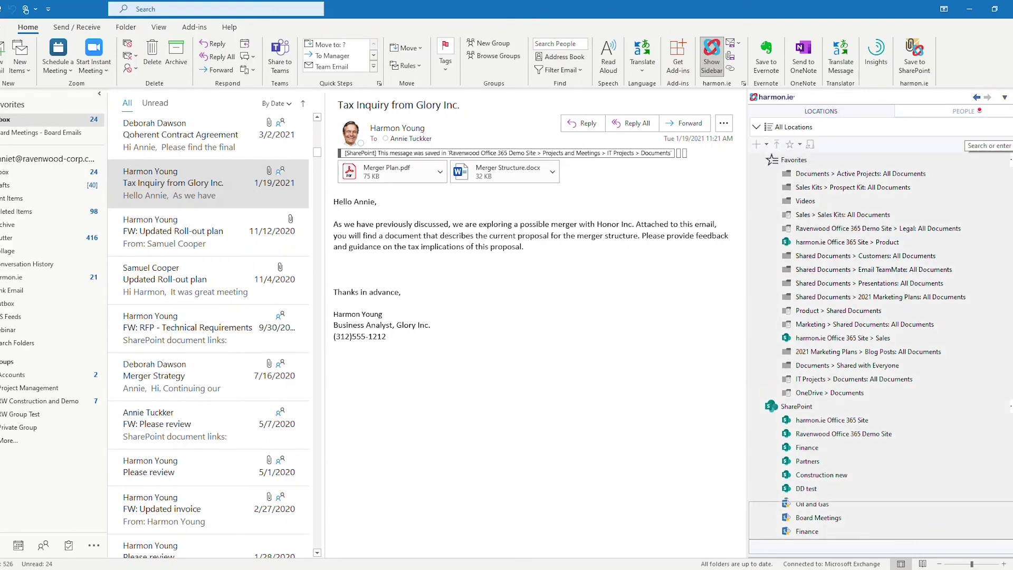
{"action": "key", "text": "Escape"}
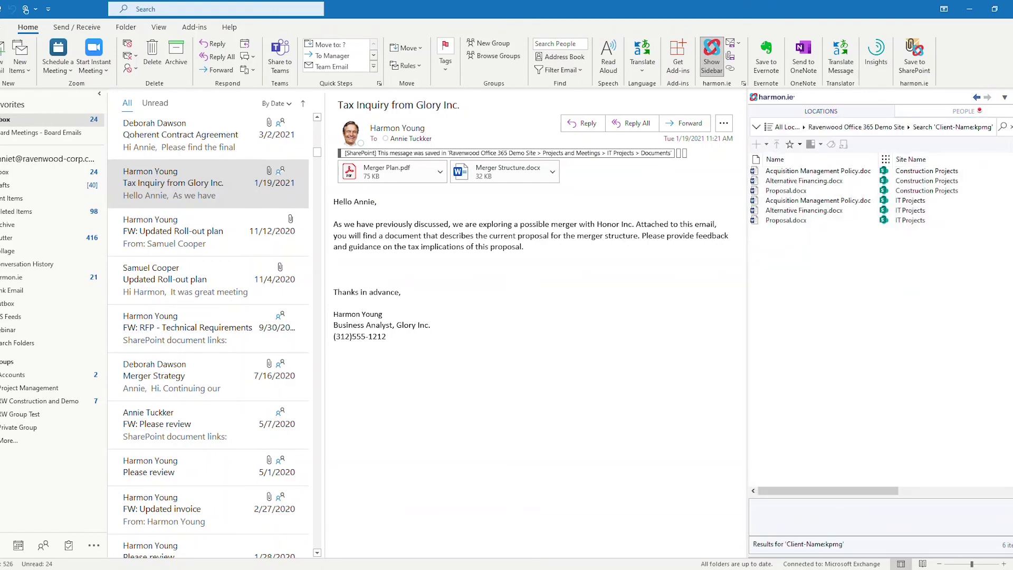